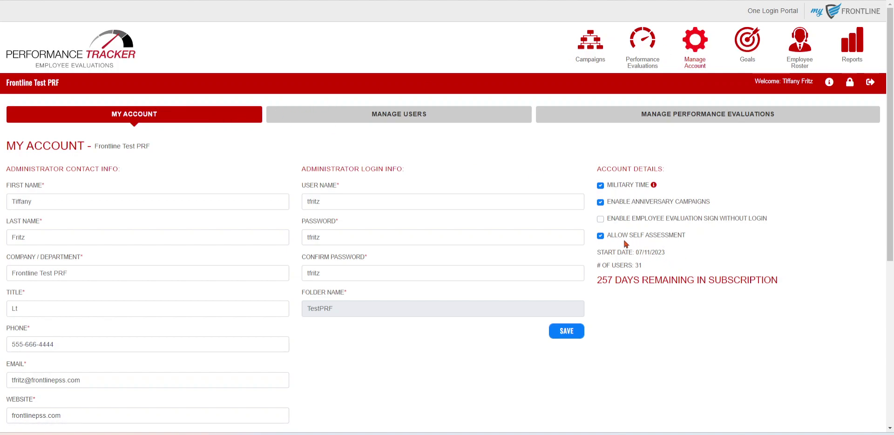
Highlight the Allow Self Assessment setting on My Account to confirm it is enabled.
{"action": "left_click_drag", "start_coordinate": [607, 237], "coordinate": [693, 238]}
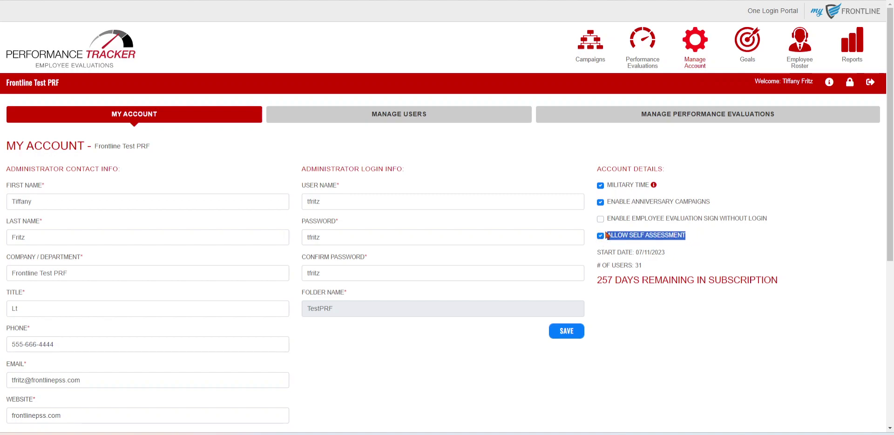
Confirm the JC annual form allows self assessment, then show the in-progress evaluations list.
{"action": "left_click", "coordinate": [670, 117]}
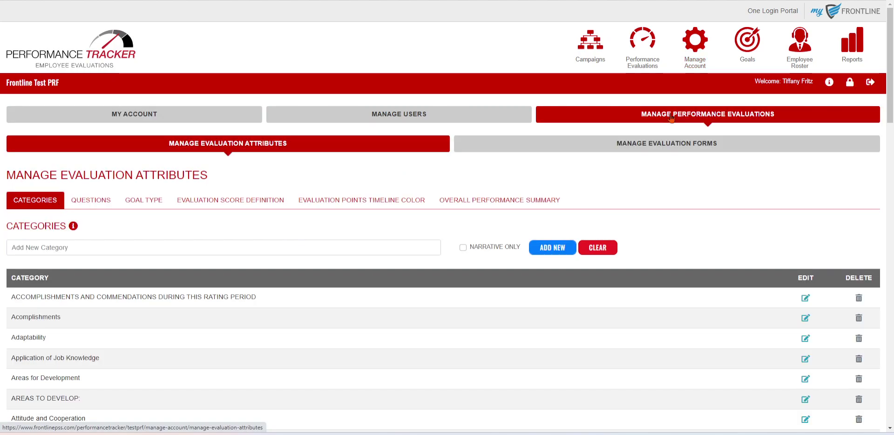
{"action": "left_click", "coordinate": [679, 145]}
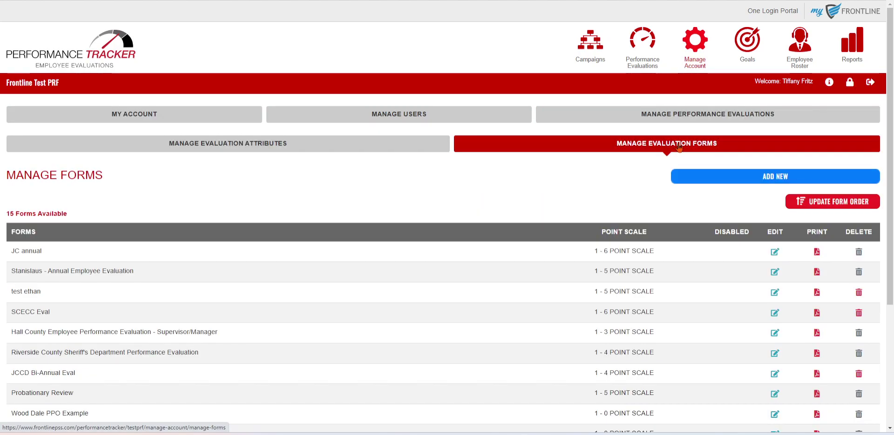
{"action": "left_click", "coordinate": [775, 252]}
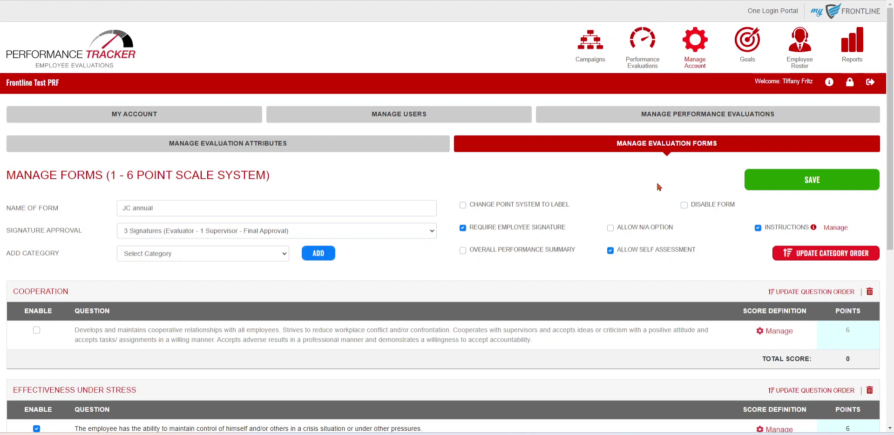
{"action": "left_click", "coordinate": [639, 57]}
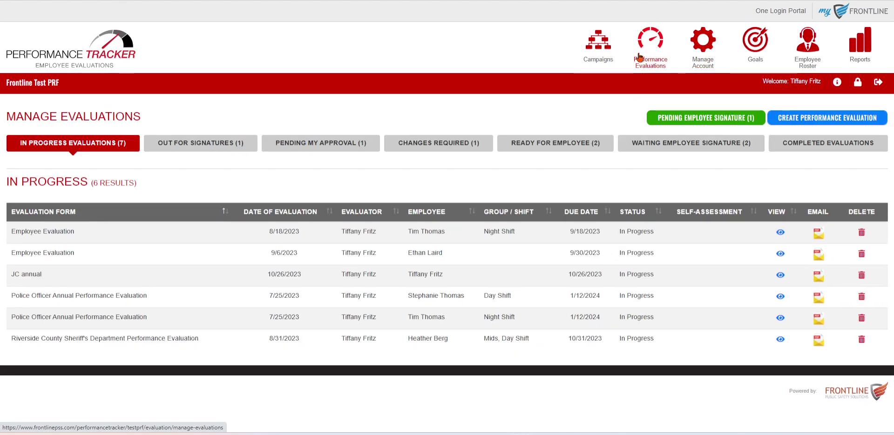
Start a self-assessment evaluation dated 10/01/2023, period 10/01–10/27/2023, due 10/31/2023.
{"action": "left_click", "coordinate": [809, 122]}
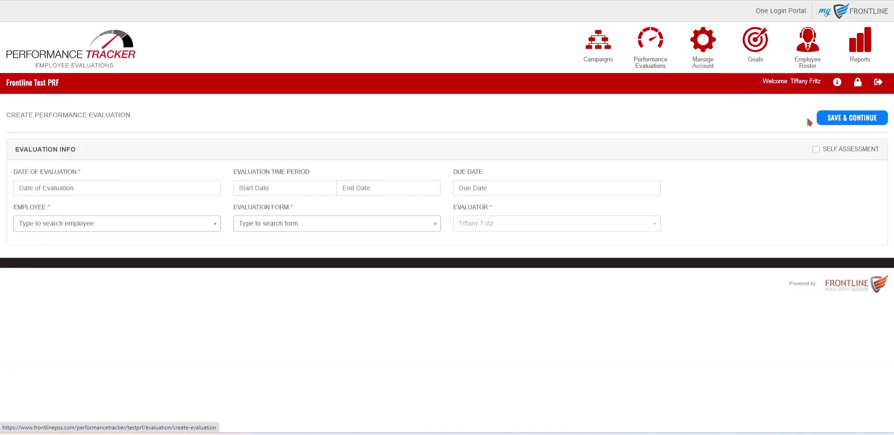
{"action": "left_click", "coordinate": [815, 150]}
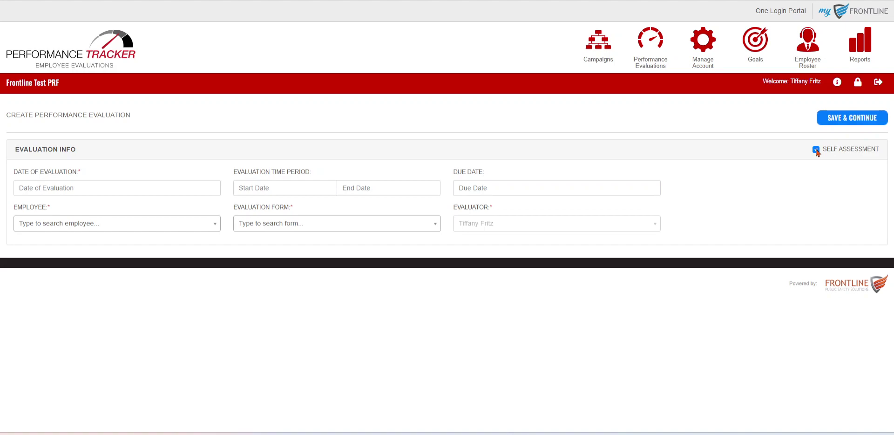
{"action": "left_click", "coordinate": [95, 188]}
{"action": "left_click", "coordinate": [26, 237]}
{"action": "left_click", "coordinate": [265, 188]}
{"action": "left_click", "coordinate": [245, 237]}
{"action": "left_click", "coordinate": [373, 188]}
{"action": "left_click", "coordinate": [423, 278]}
{"action": "left_click", "coordinate": [489, 188]}
{"action": "left_click", "coordinate": [491, 291]}
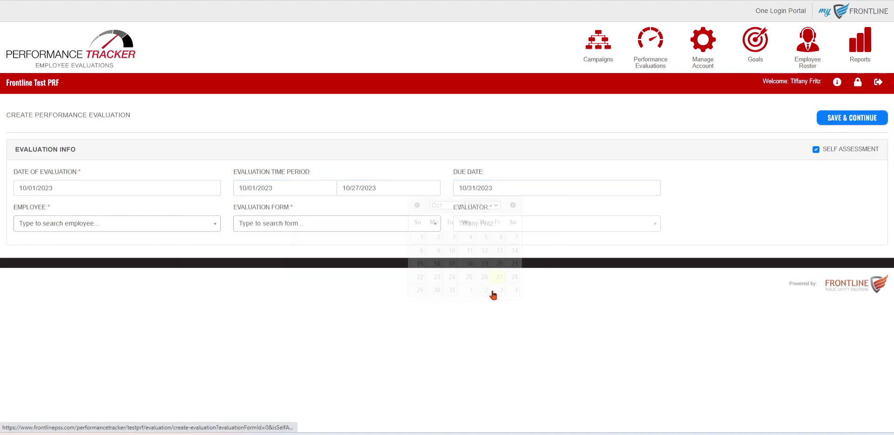
Assign it to the employee with the JC annual form, save, and dismiss the notification.
{"action": "left_click", "coordinate": [122, 223]}
{"action": "scroll", "coordinate": [127, 303], "scroll_direction": "down", "scroll_amount": 5}
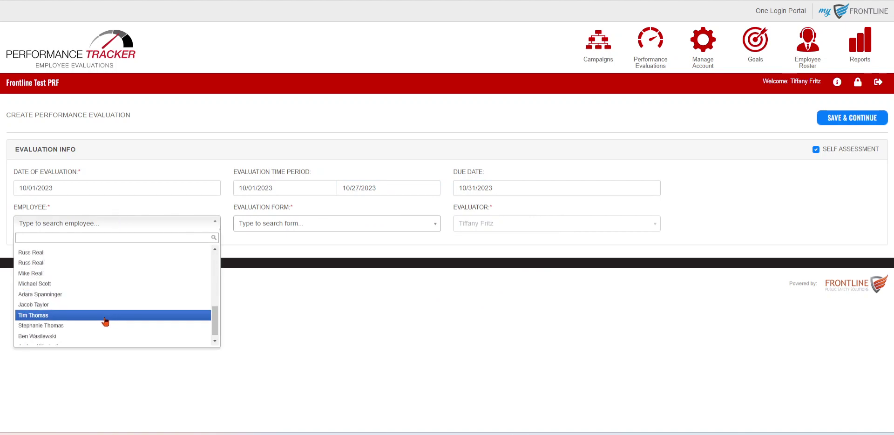
{"action": "left_click", "coordinate": [85, 325]}
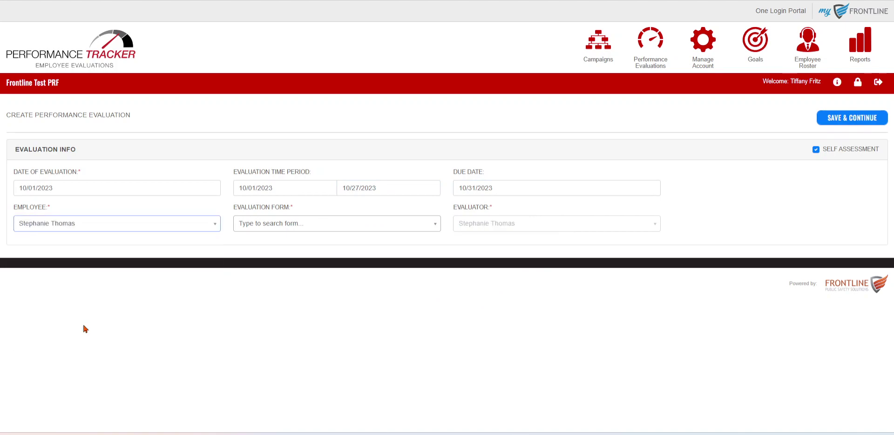
{"action": "left_click", "coordinate": [277, 227]}
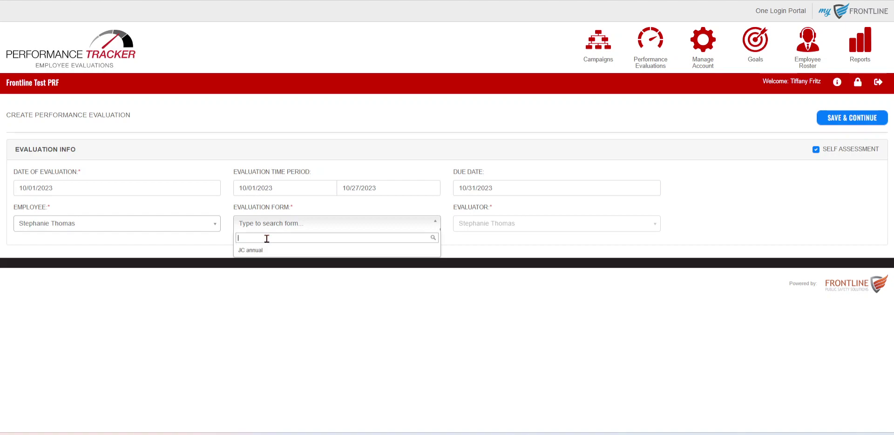
{"action": "left_click", "coordinate": [267, 251]}
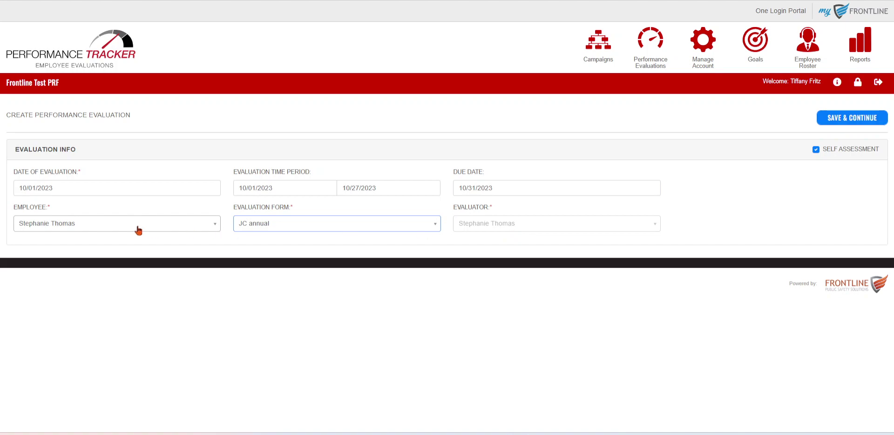
{"action": "left_click", "coordinate": [851, 120]}
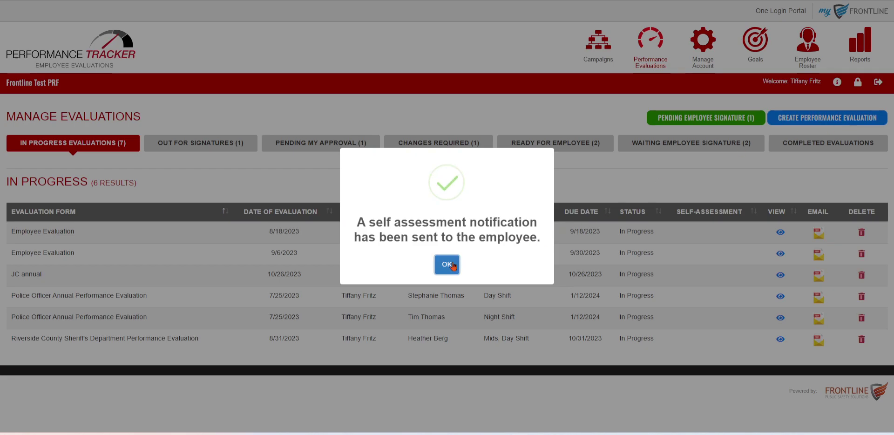
{"action": "left_click", "coordinate": [447, 264]}
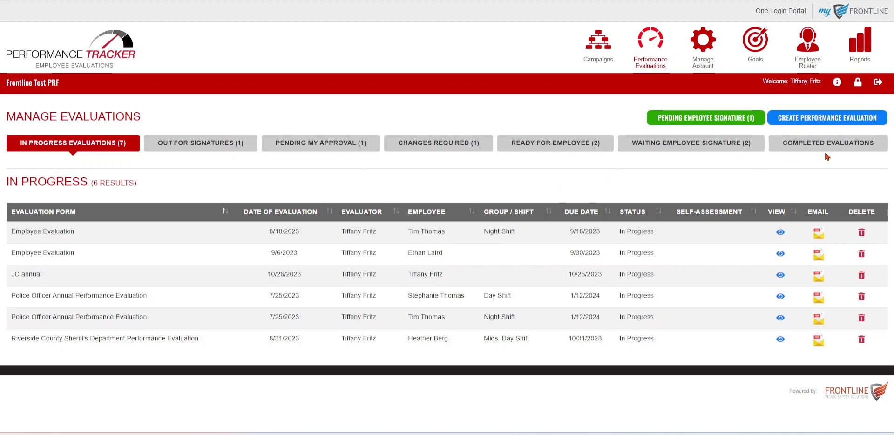
Log out, sign in as the employee with saved credentials, and list their pending self assessments.
{"action": "left_click", "coordinate": [877, 86]}
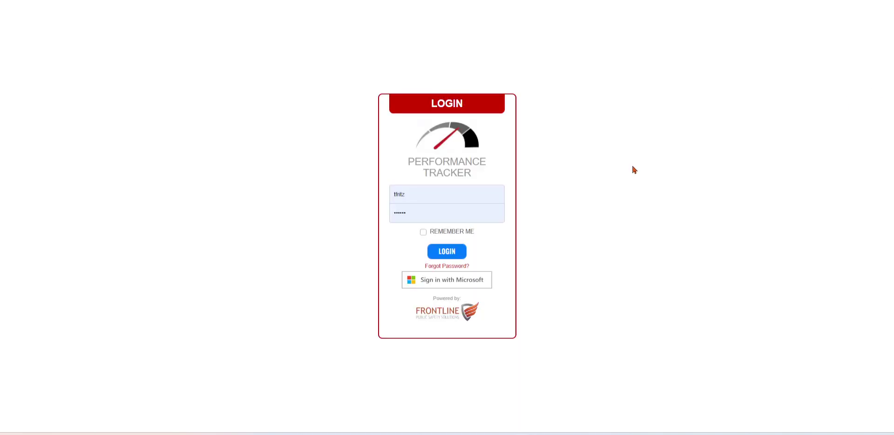
{"action": "double_click", "coordinate": [443, 200]}
{"action": "left_click", "coordinate": [493, 224]}
{"action": "left_click", "coordinate": [460, 252]}
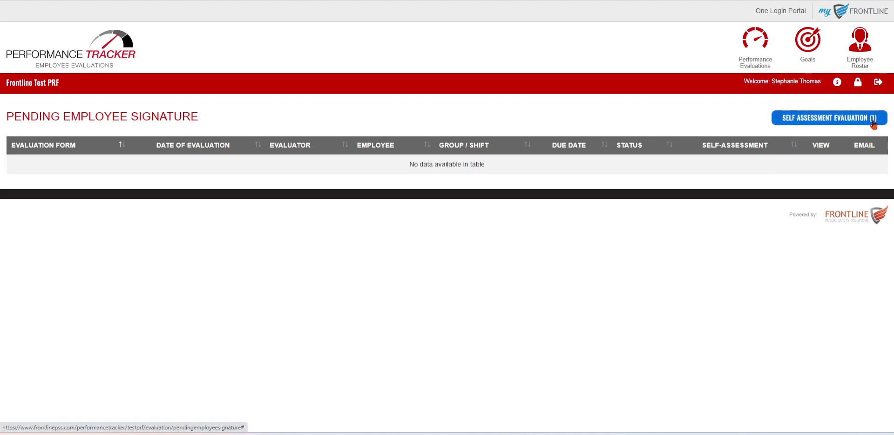
{"action": "left_click", "coordinate": [799, 120]}
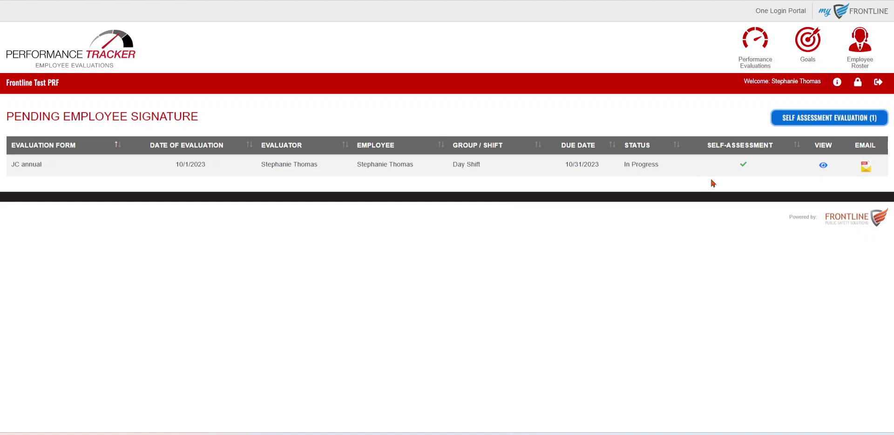
Open the JC annual self-assessment, close its instructions, and rate the first question 4.
{"action": "left_click", "coordinate": [823, 166]}
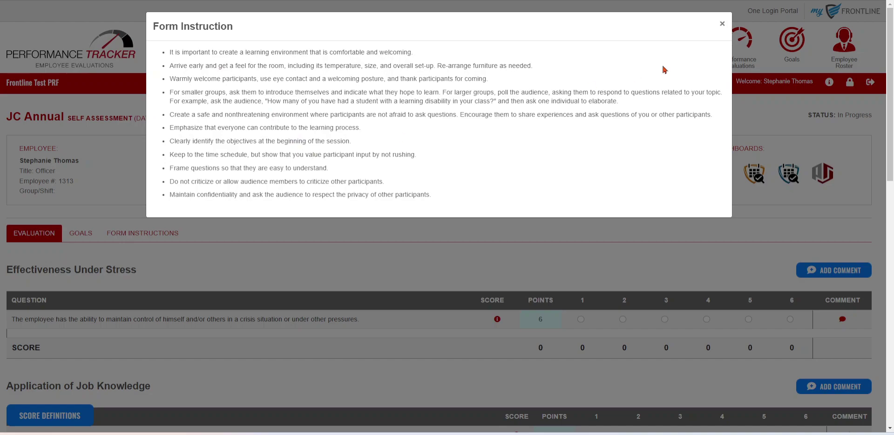
{"action": "left_click", "coordinate": [723, 25]}
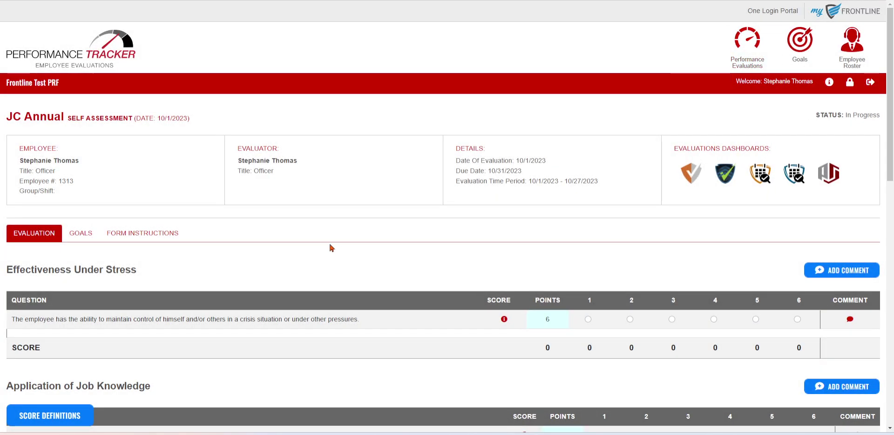
{"action": "scroll", "coordinate": [605, 242], "scroll_direction": "down", "scroll_amount": 1}
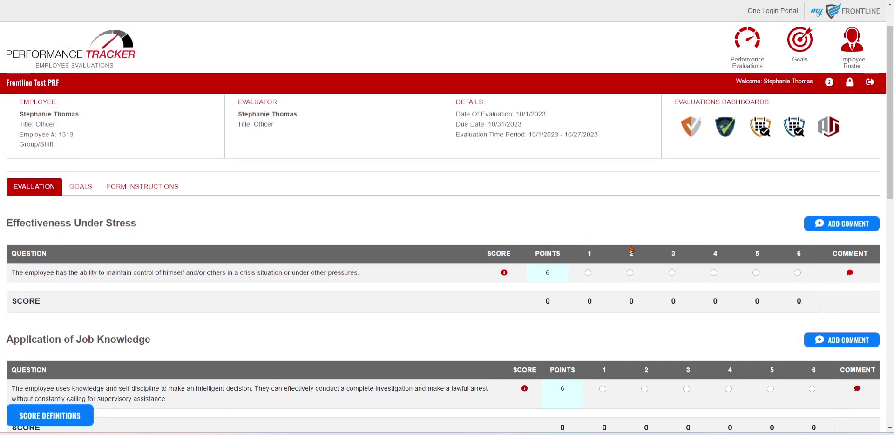
{"action": "left_click", "coordinate": [713, 272]}
Add 'tes' comments on the Effectiveness Under Stress category and its question.
{"action": "scroll", "coordinate": [719, 293], "scroll_direction": "down", "scroll_amount": 2}
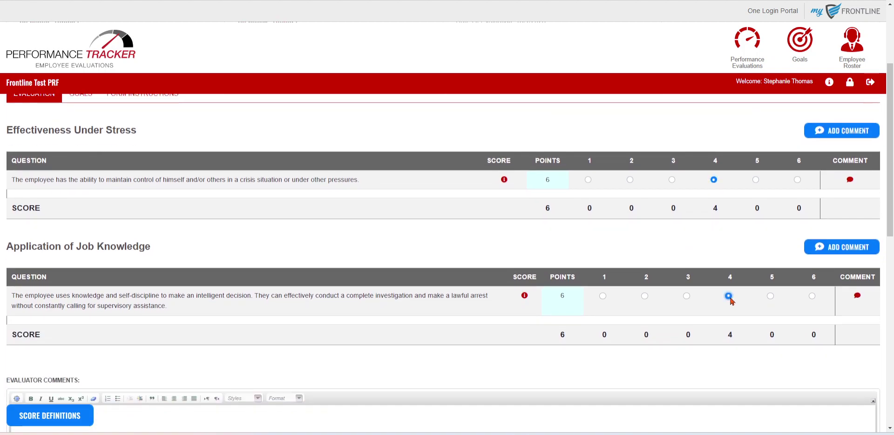
{"action": "left_click", "coordinate": [836, 133]}
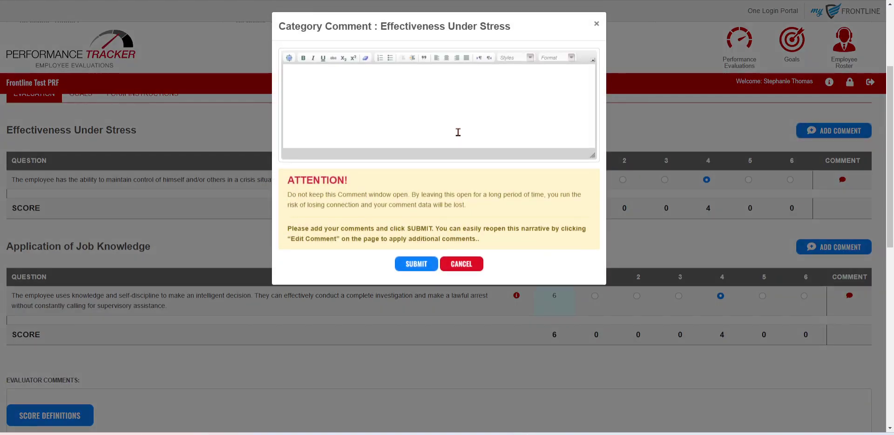
{"action": "type", "text": "test"}
{"action": "left_click", "coordinate": [416, 263]}
{"action": "left_click", "coordinate": [849, 180]}
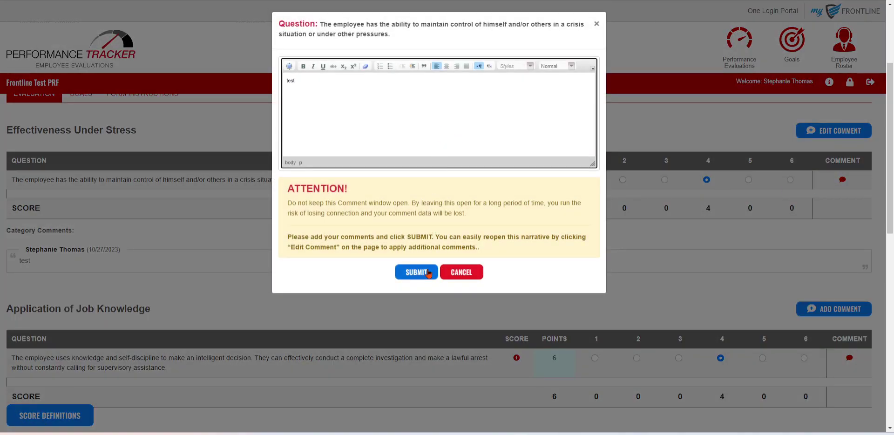
{"action": "left_click", "coordinate": [427, 272]}
Enter 'test' as the evaluator comment and review the 8 of 12 (66.67%) total score.
{"action": "scroll", "coordinate": [415, 260], "scroll_direction": "down", "scroll_amount": 1}
{"action": "scroll", "coordinate": [415, 260], "scroll_direction": "down", "scroll_amount": 4}
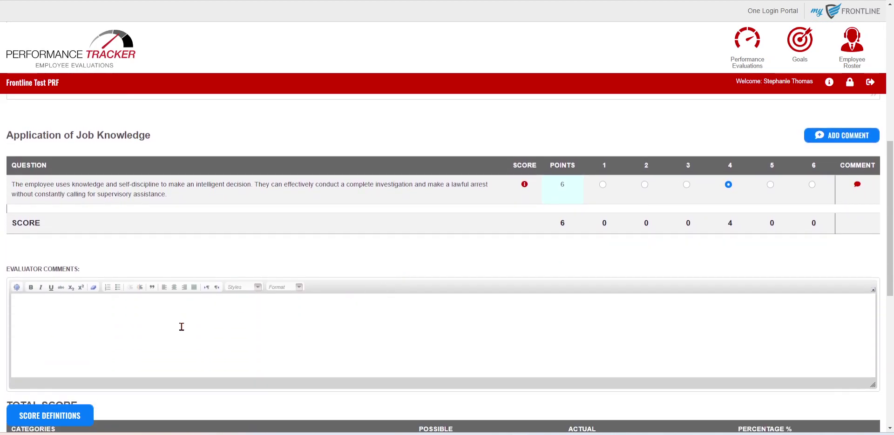
{"action": "left_click", "coordinate": [176, 328]}
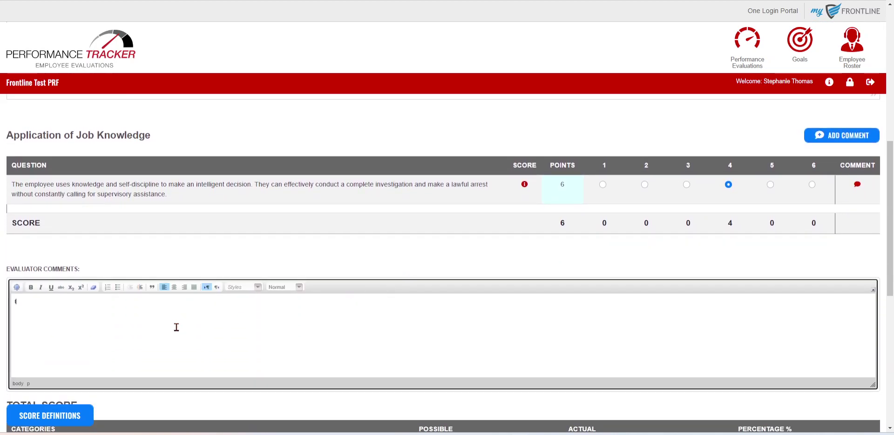
{"action": "type", "text": "test"}
{"action": "scroll", "coordinate": [540, 307], "scroll_direction": "down", "scroll_amount": 3}
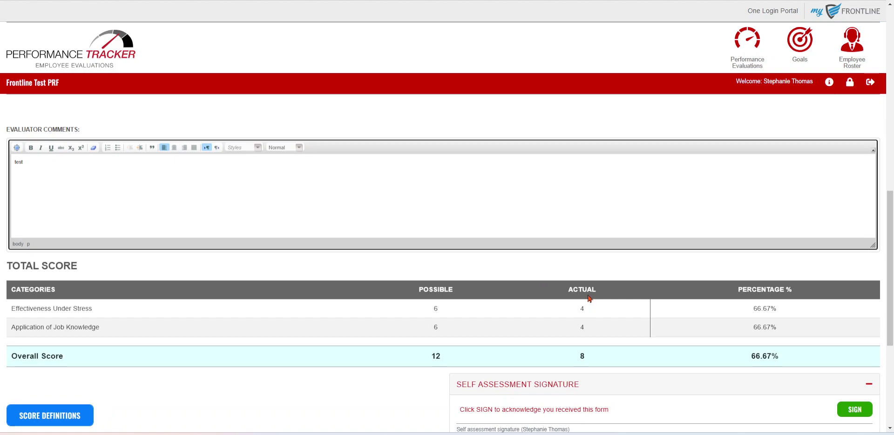
{"action": "scroll", "coordinate": [588, 298], "scroll_direction": "down", "scroll_amount": 4}
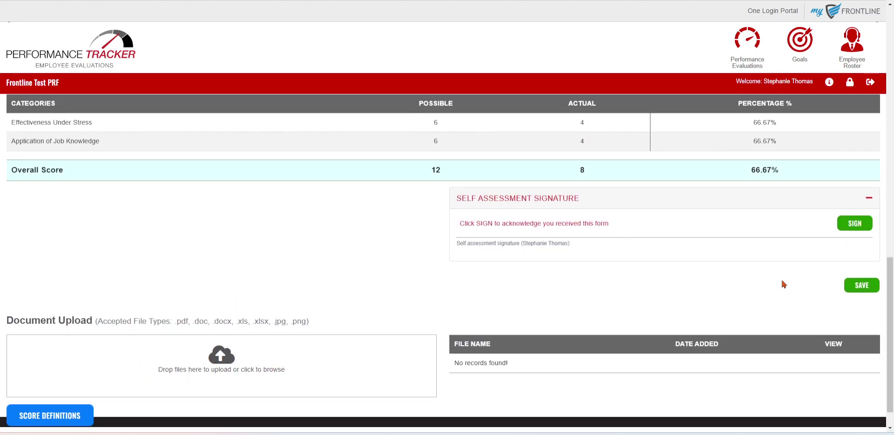
{"action": "scroll", "coordinate": [764, 261], "scroll_direction": "up", "scroll_amount": 1}
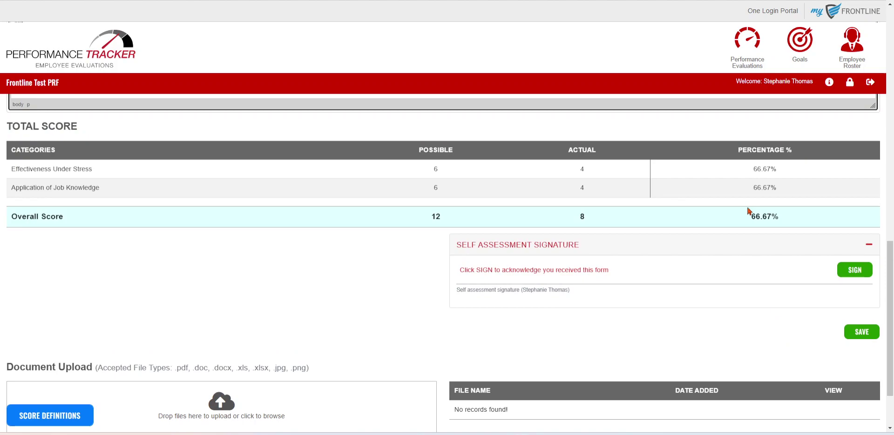
Sign the self-assessment as the employee without adding a signature comment.
{"action": "left_click", "coordinate": [855, 269]}
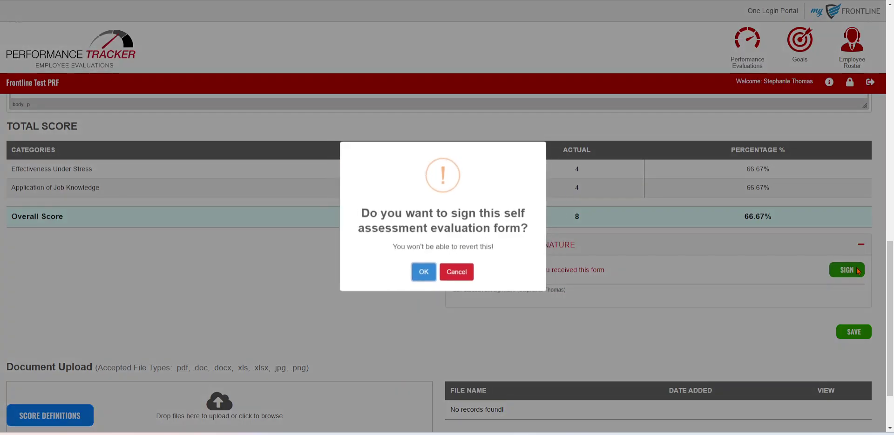
{"action": "left_click", "coordinate": [418, 274]}
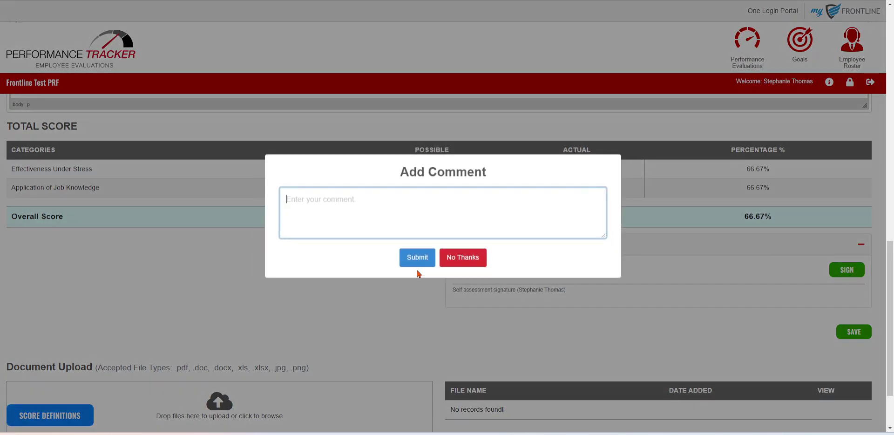
{"action": "left_click", "coordinate": [476, 259]}
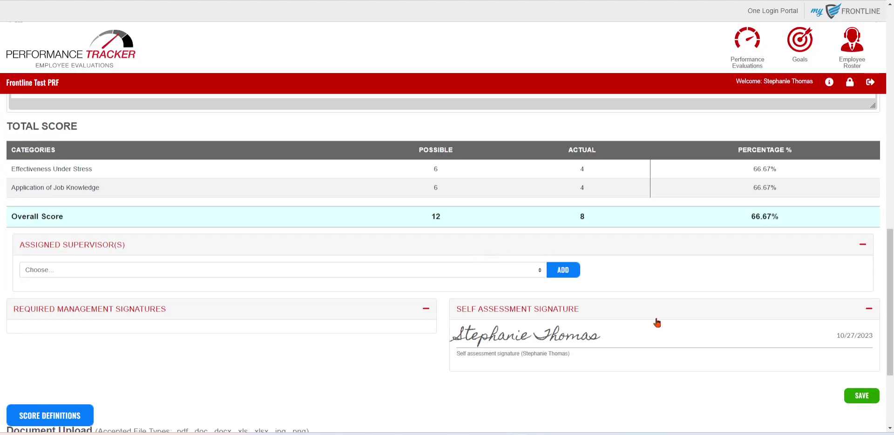
Assign the lieutenant as supervisor and submit for approval without a comment.
{"action": "scroll", "coordinate": [657, 322], "scroll_direction": "down", "scroll_amount": 1}
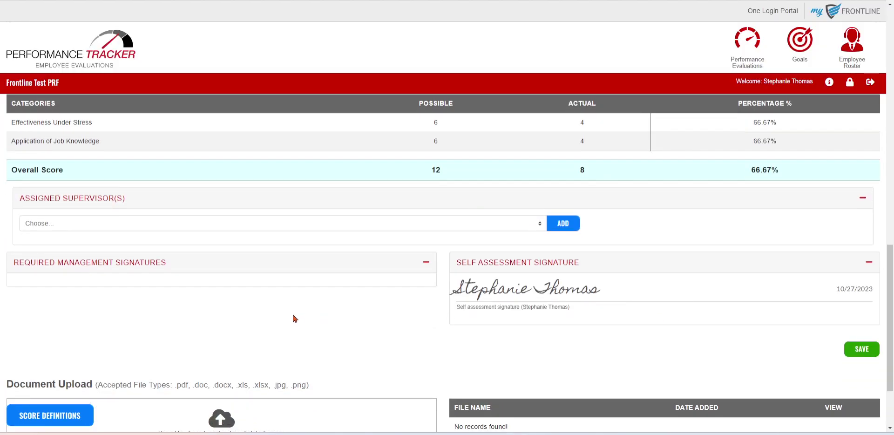
{"action": "left_click", "coordinate": [111, 227]}
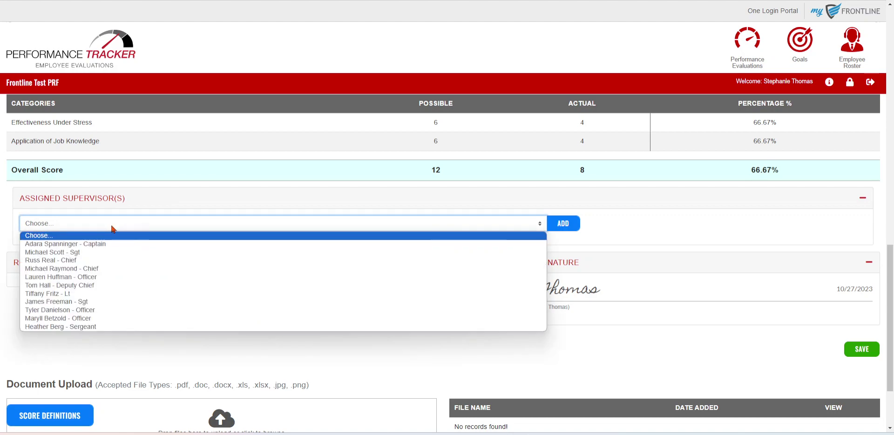
{"action": "left_click", "coordinate": [87, 294]}
{"action": "left_click", "coordinate": [562, 229]}
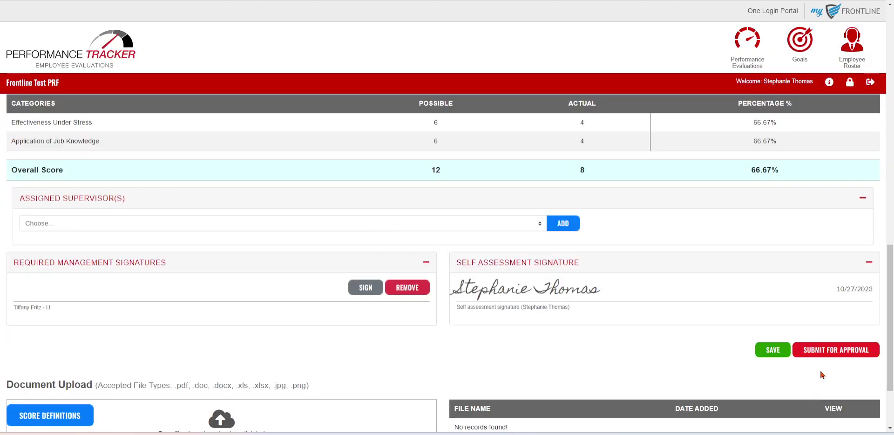
{"action": "left_click", "coordinate": [850, 353]}
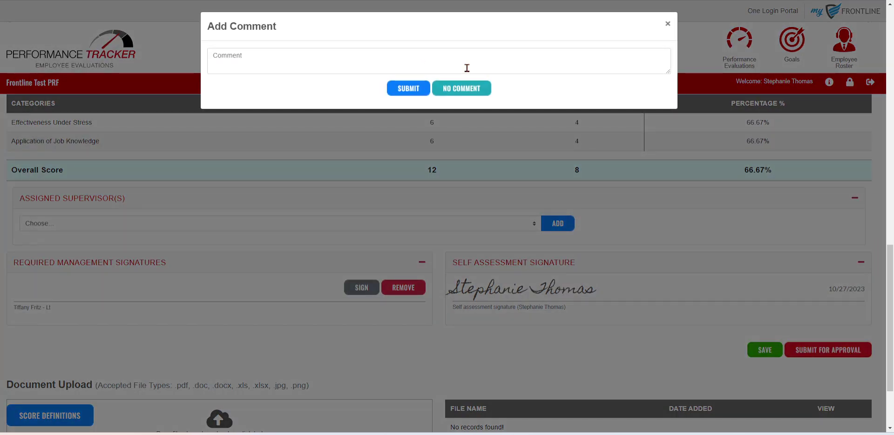
{"action": "left_click", "coordinate": [466, 93]}
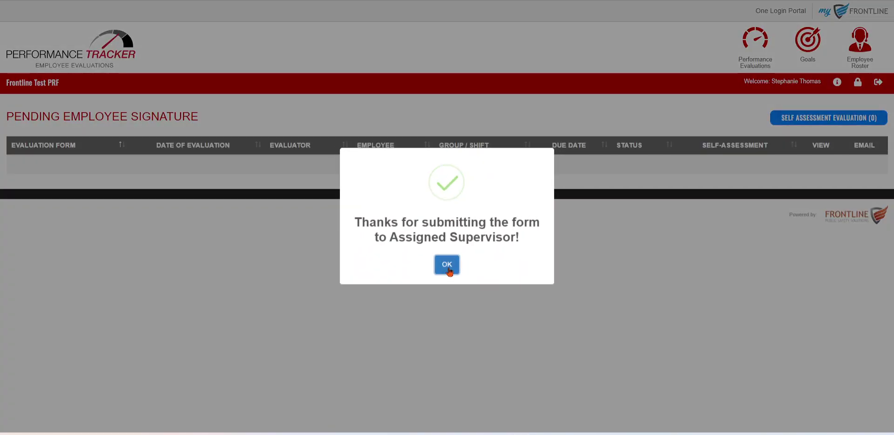
Log out of the employee account, sign in as the supervisor, and view Pending My Approval.
{"action": "left_click", "coordinate": [448, 264]}
{"action": "left_click", "coordinate": [878, 82]}
{"action": "left_click", "coordinate": [453, 192]}
{"action": "double_click", "coordinate": [408, 193]}
{"action": "left_click", "coordinate": [485, 218]}
{"action": "left_click", "coordinate": [463, 251]}
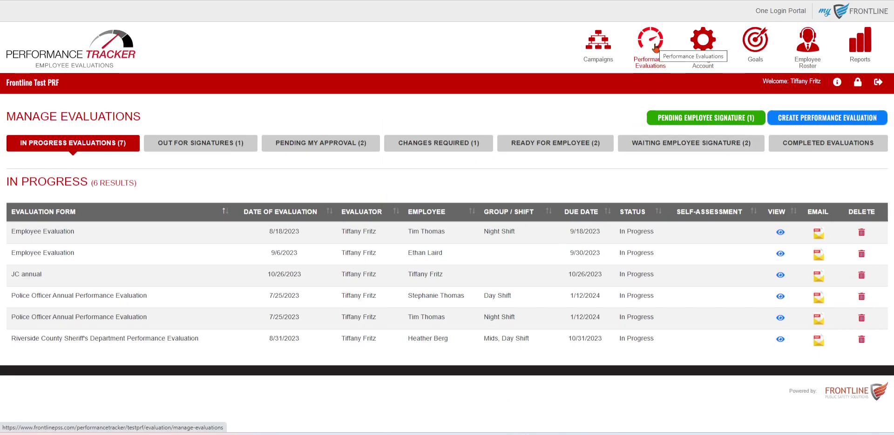
{"action": "left_click", "coordinate": [331, 145]}
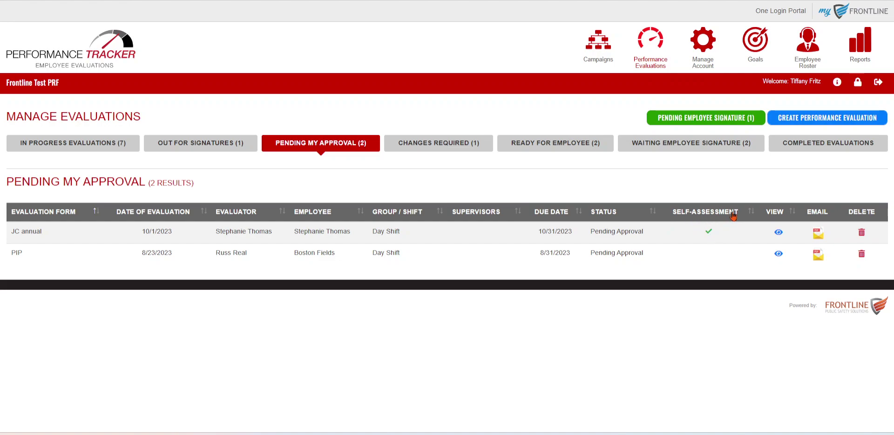
Open the JC annual self-assessment and add the supervisor's signature without a final comment.
{"action": "left_click", "coordinate": [777, 232]}
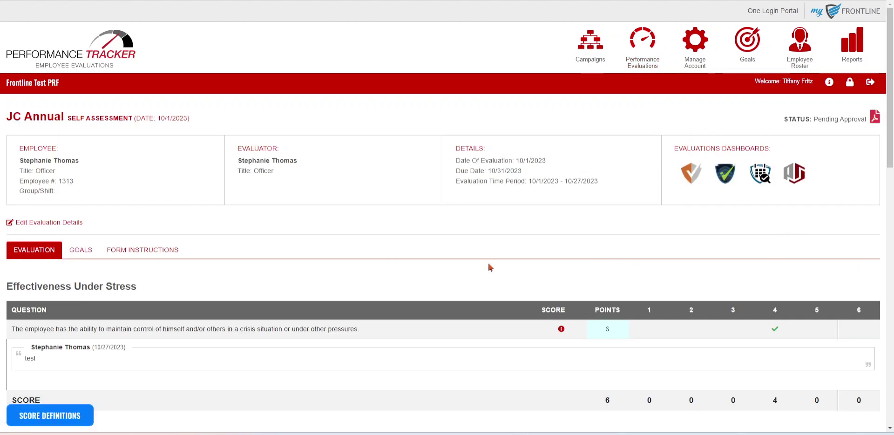
{"action": "scroll", "coordinate": [493, 263], "scroll_direction": "down", "scroll_amount": 3}
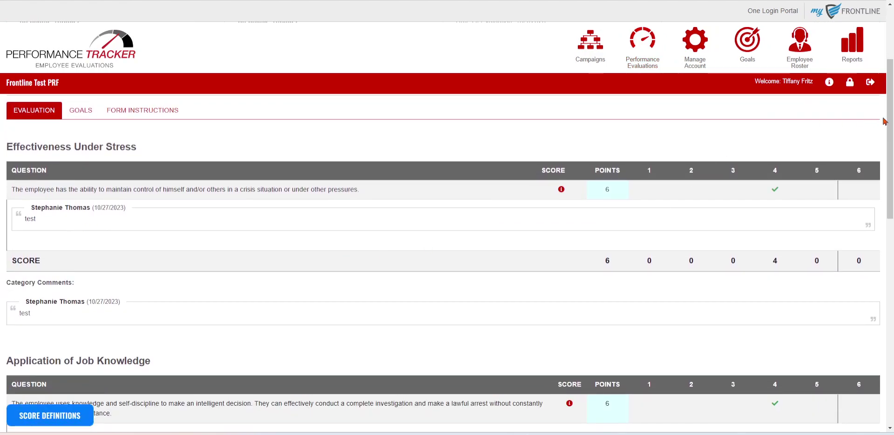
{"action": "left_click_drag", "start_coordinate": [884, 121], "coordinate": [892, 296]}
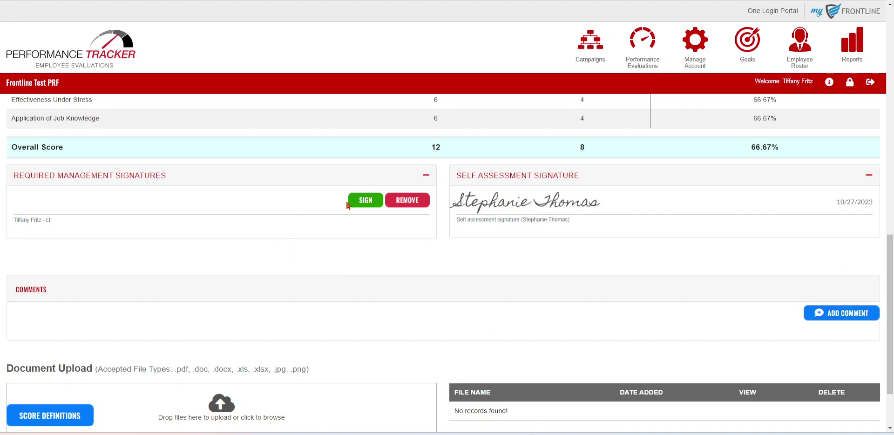
{"action": "left_click", "coordinate": [366, 200]}
{"action": "left_click", "coordinate": [413, 266]}
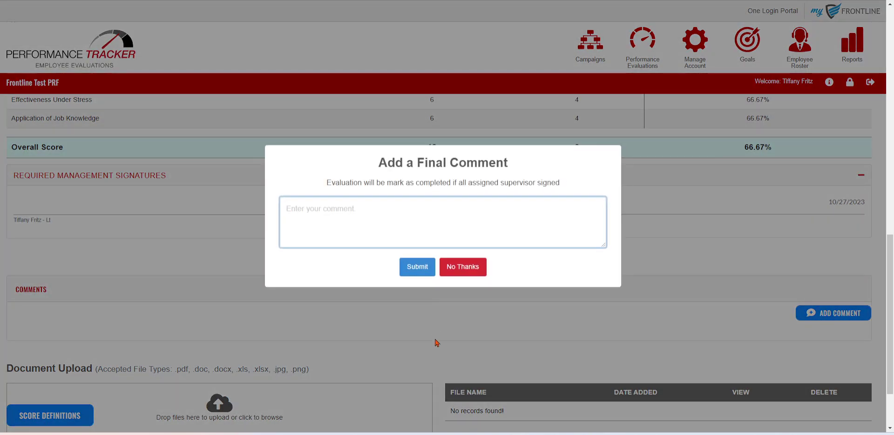
{"action": "left_click", "coordinate": [476, 272]}
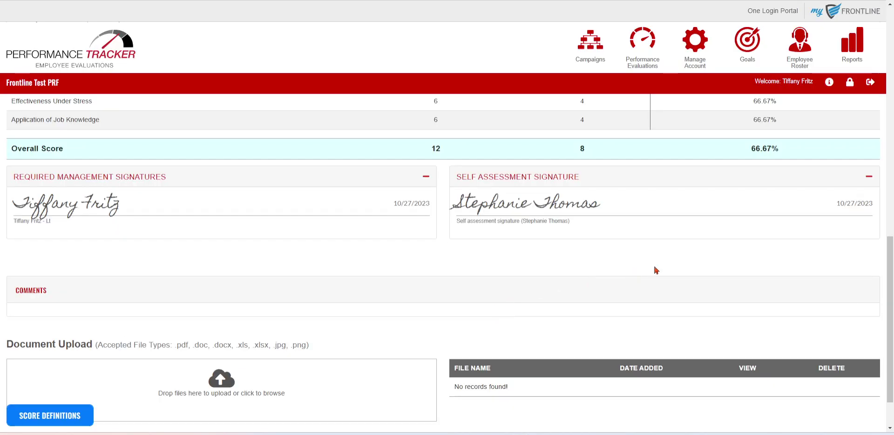
{"action": "left_click_drag", "start_coordinate": [891, 266], "coordinate": [891, 19]}
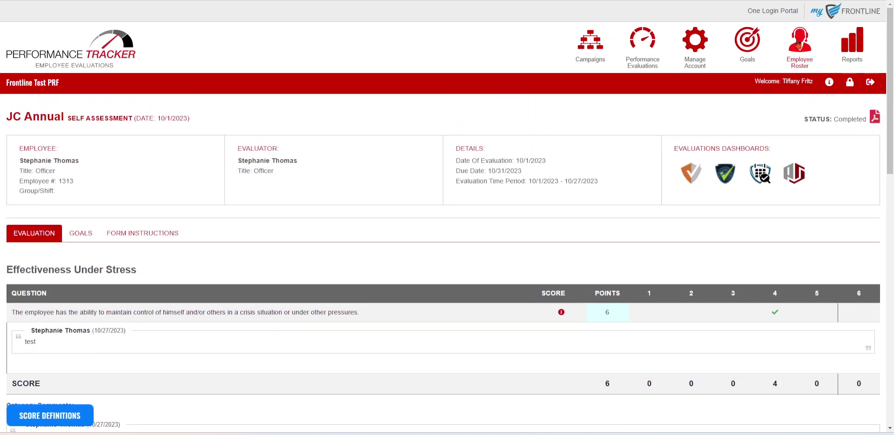
Find the employee in the roster and open their record listing 7 evaluations.
{"action": "left_click", "coordinate": [799, 42]}
{"action": "scroll", "coordinate": [787, 292], "scroll_direction": "down", "scroll_amount": 8}
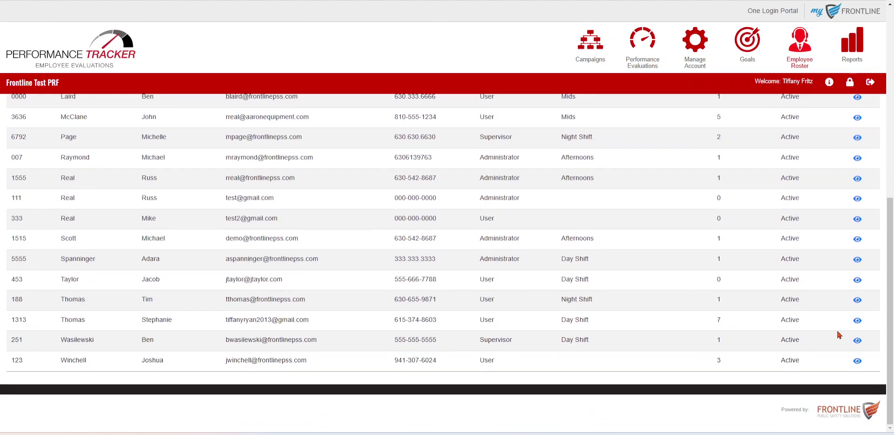
{"action": "left_click", "coordinate": [856, 321]}
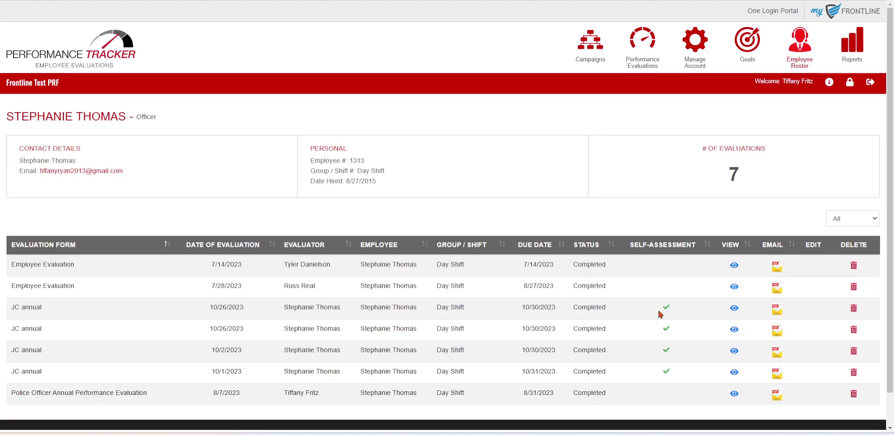